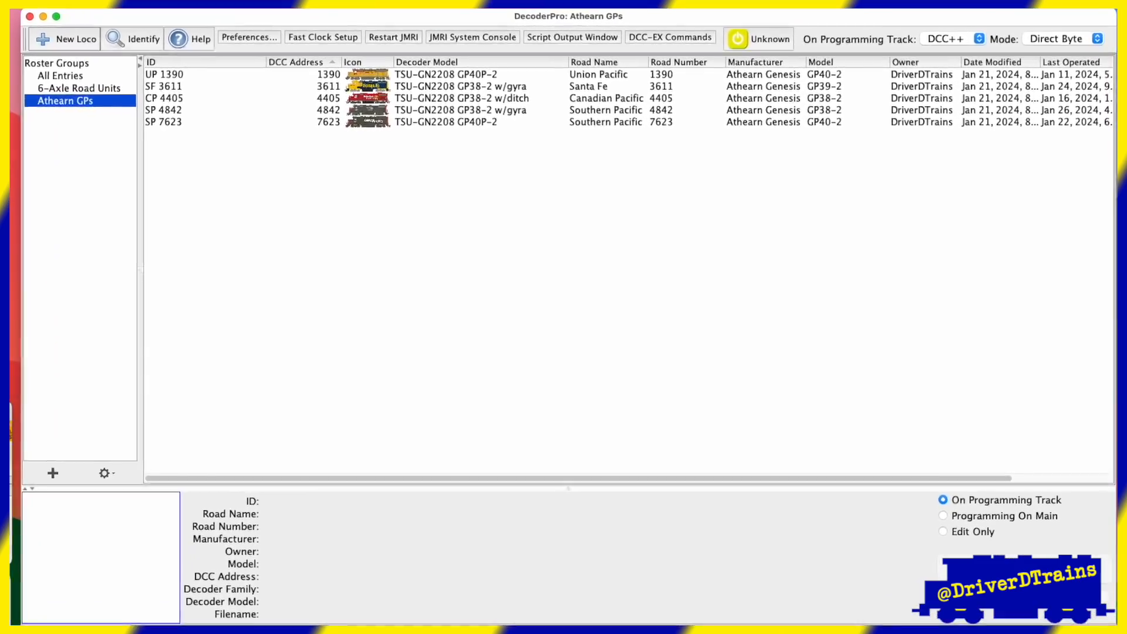
# - Switch to DecoderPro and browse the All Entries, 6-Axle Road Units and Athearn GPs roster groups
pyautogui.click(177, 108)
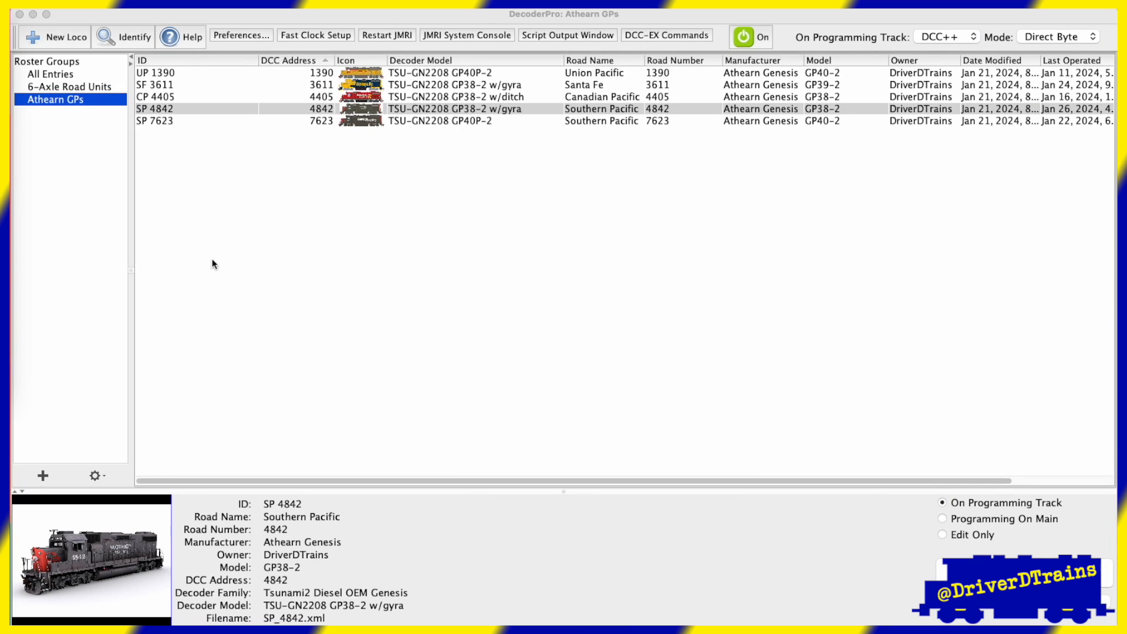
pyautogui.click(37, 88)
pyautogui.click(54, 76)
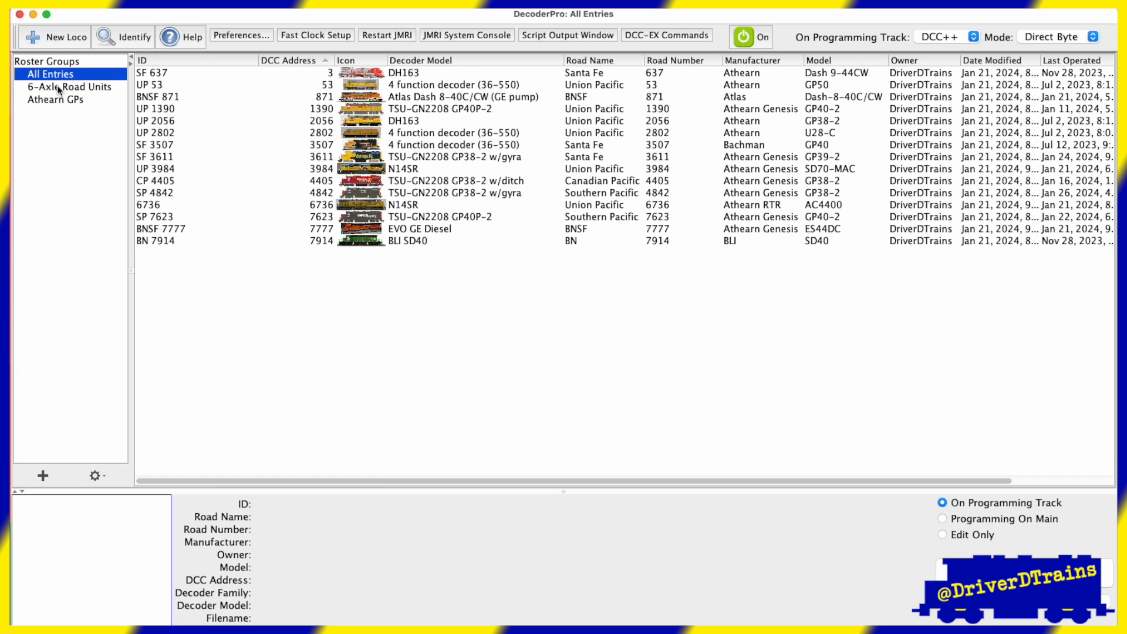
pyautogui.click(57, 85)
pyautogui.click(64, 100)
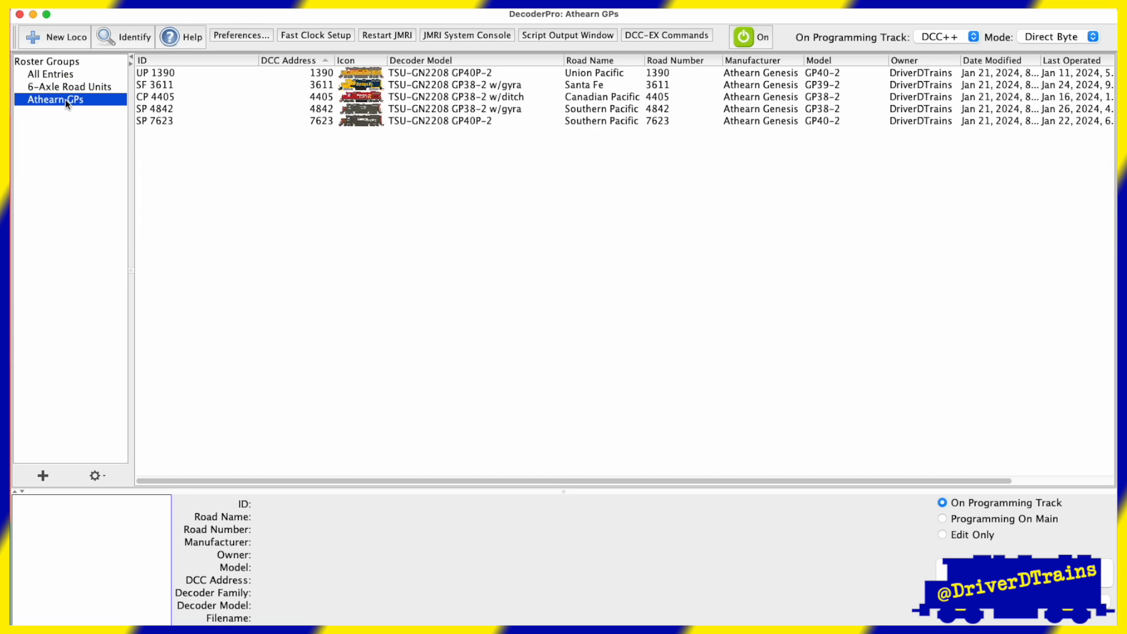
# - Select the SP 4842 locomotive and choose Edit Only mode
pyautogui.click(392, 111)
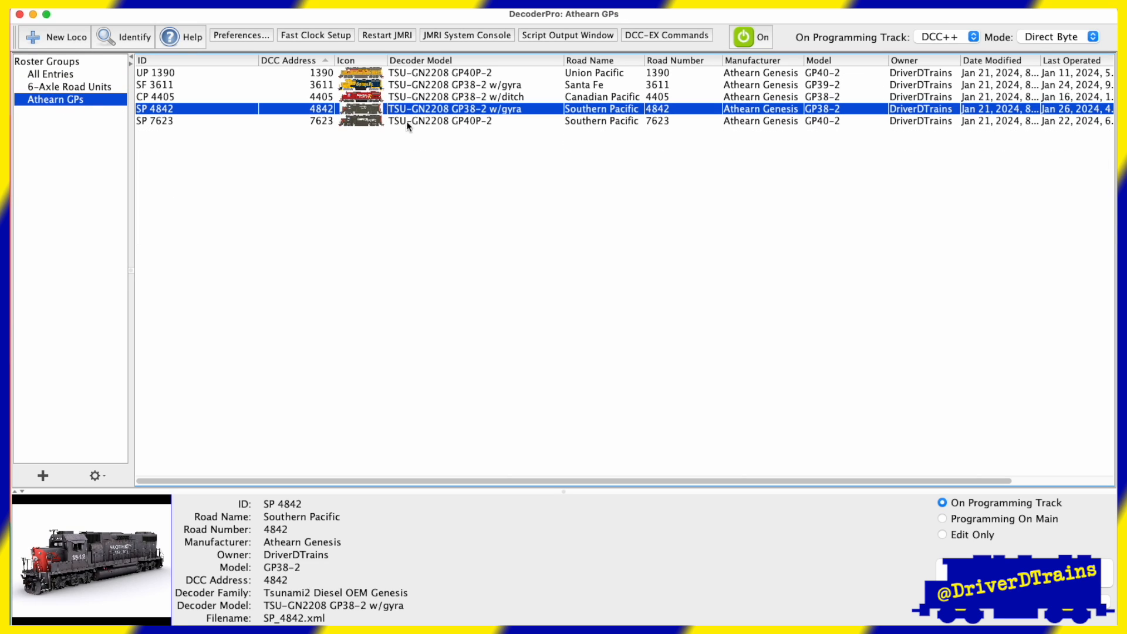
pyautogui.click(944, 535)
# - Browse the roster groups again, ending on the Athearn GPs group
pyautogui.click(51, 74)
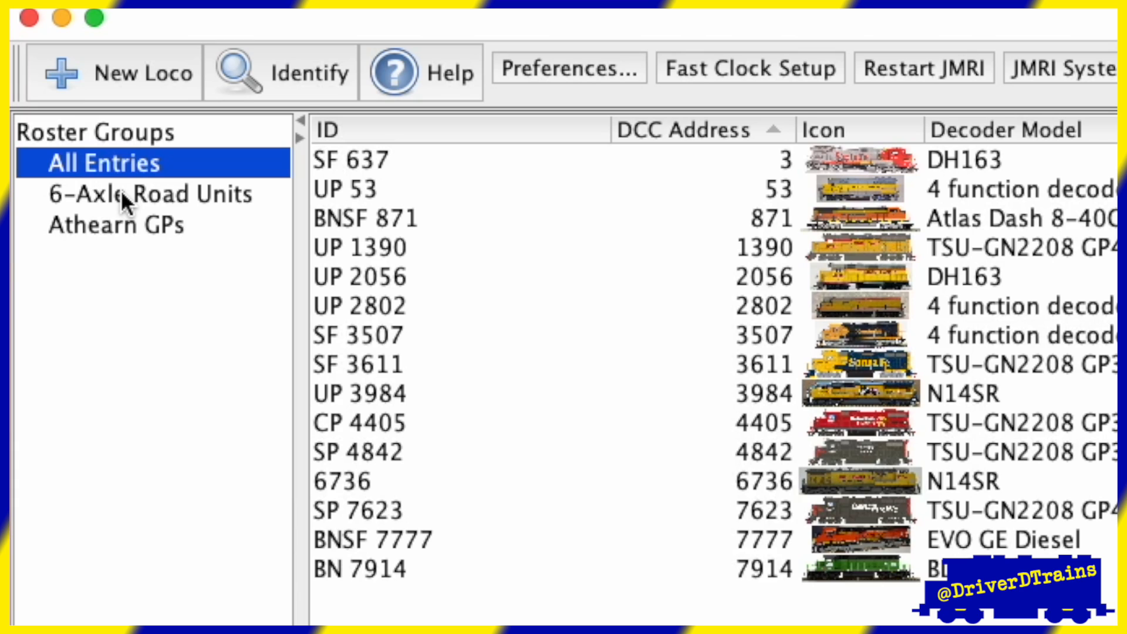
pyautogui.click(121, 189)
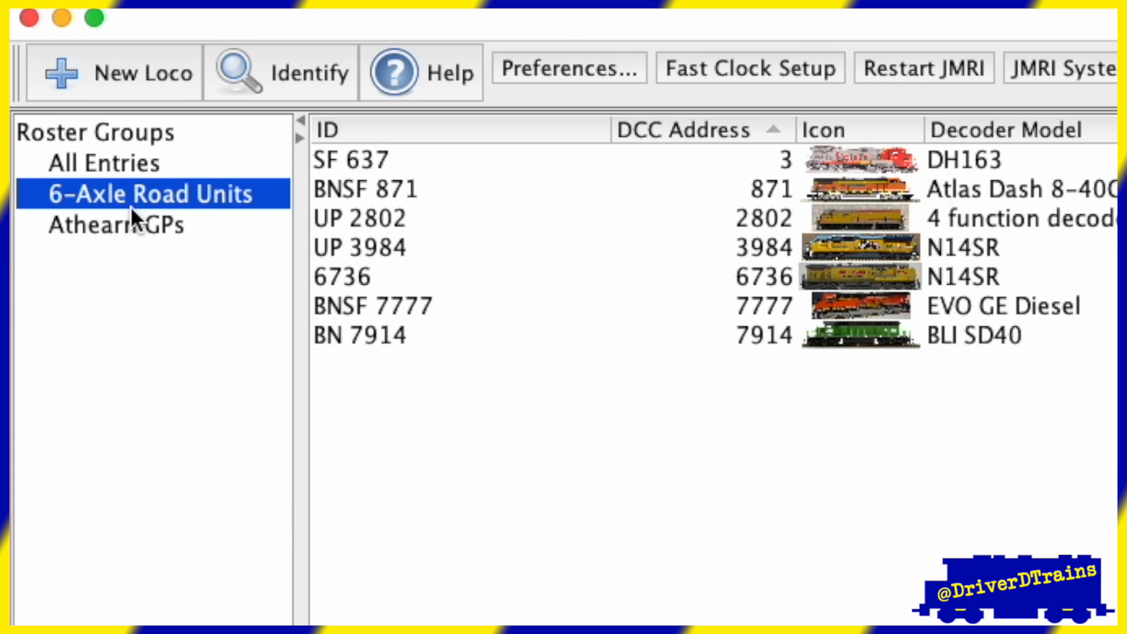
pyautogui.click(143, 227)
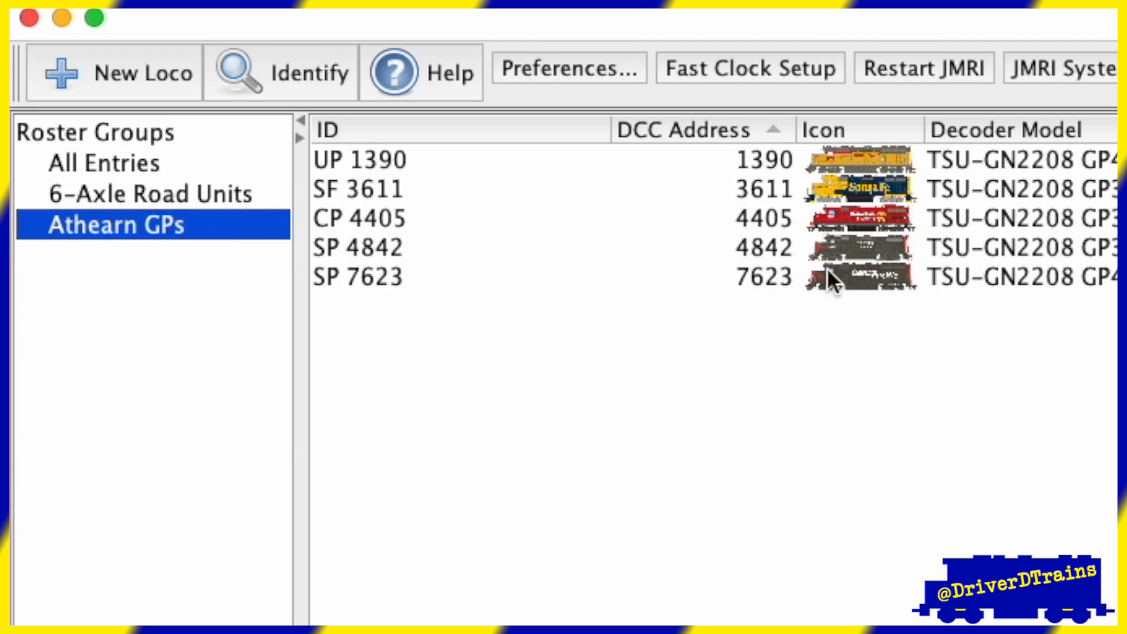
# - Open the SP 4842 locomotive in the programmer using Edit Only mode
pyautogui.click(919, 251)
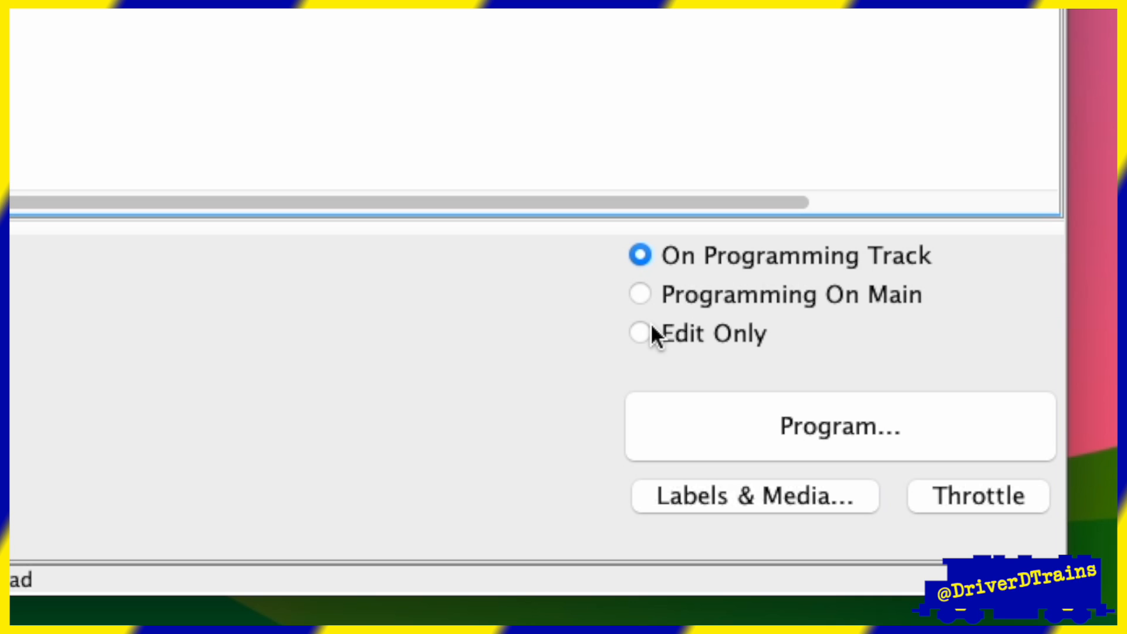
pyautogui.click(652, 326)
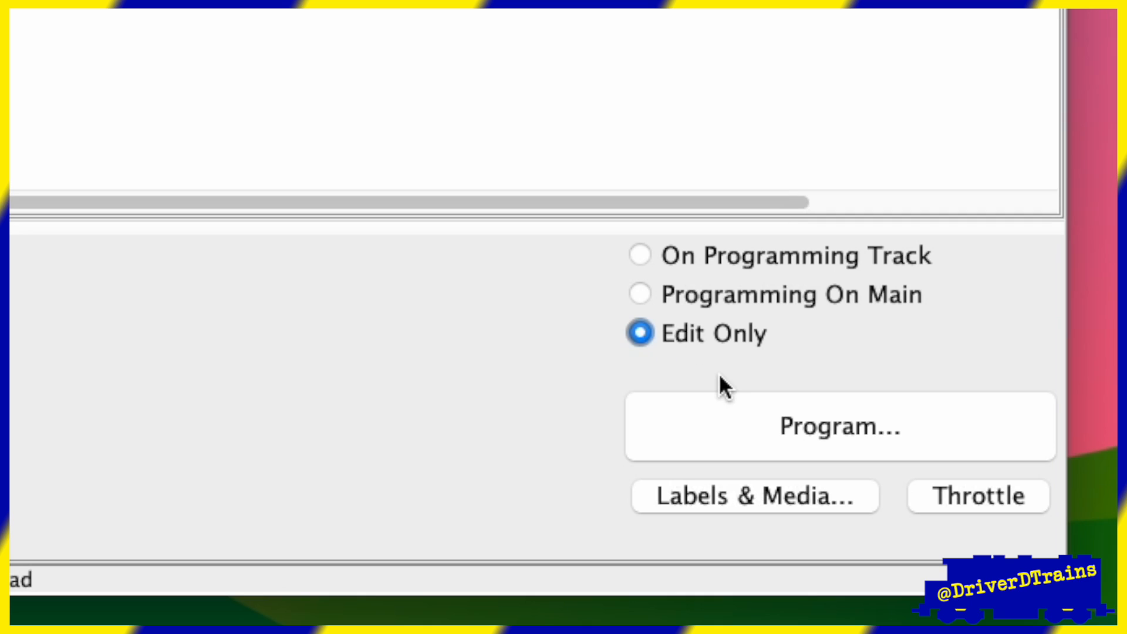
pyautogui.click(762, 430)
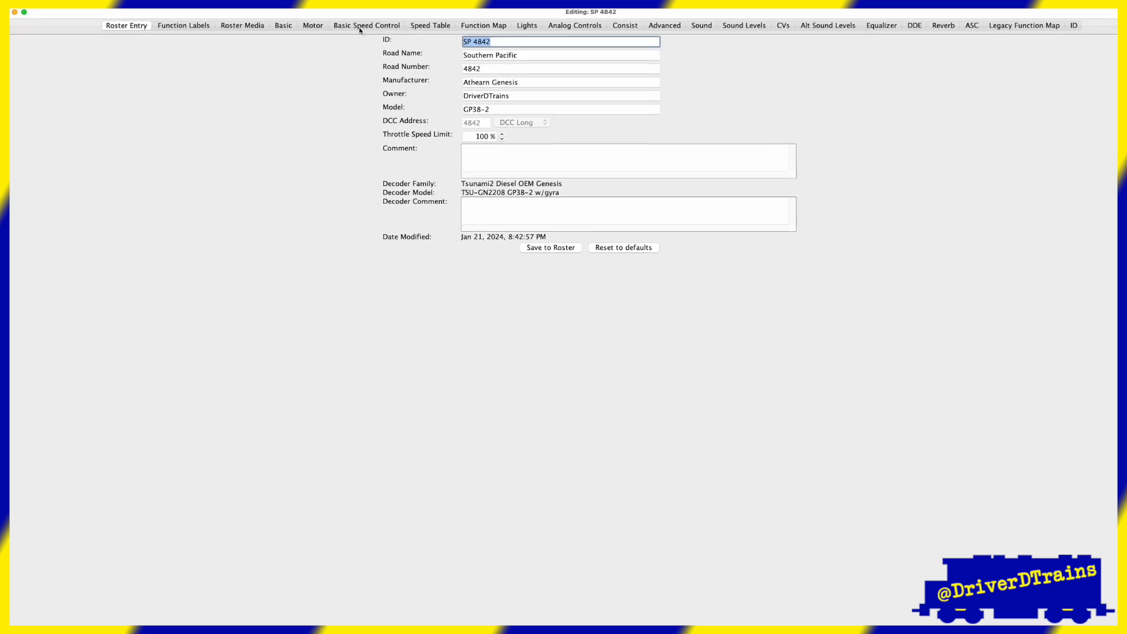
# - Look through SP 4842's Function Labels, Roster Media, Basic and Lights settings sheets
pyautogui.click(202, 26)
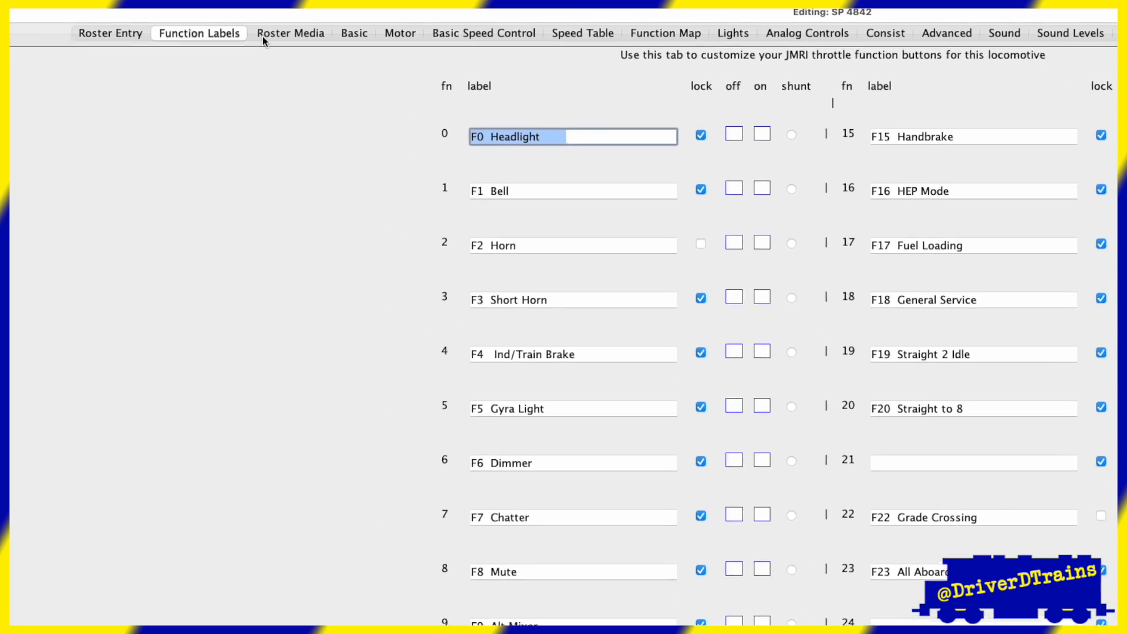
pyautogui.click(266, 30)
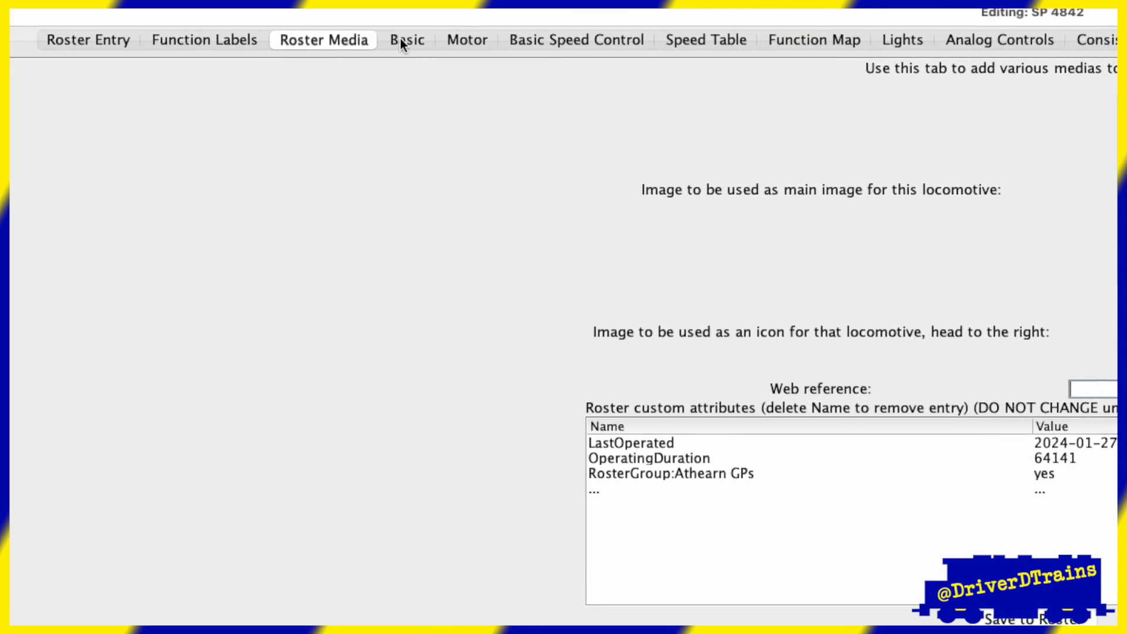
pyautogui.click(400, 40)
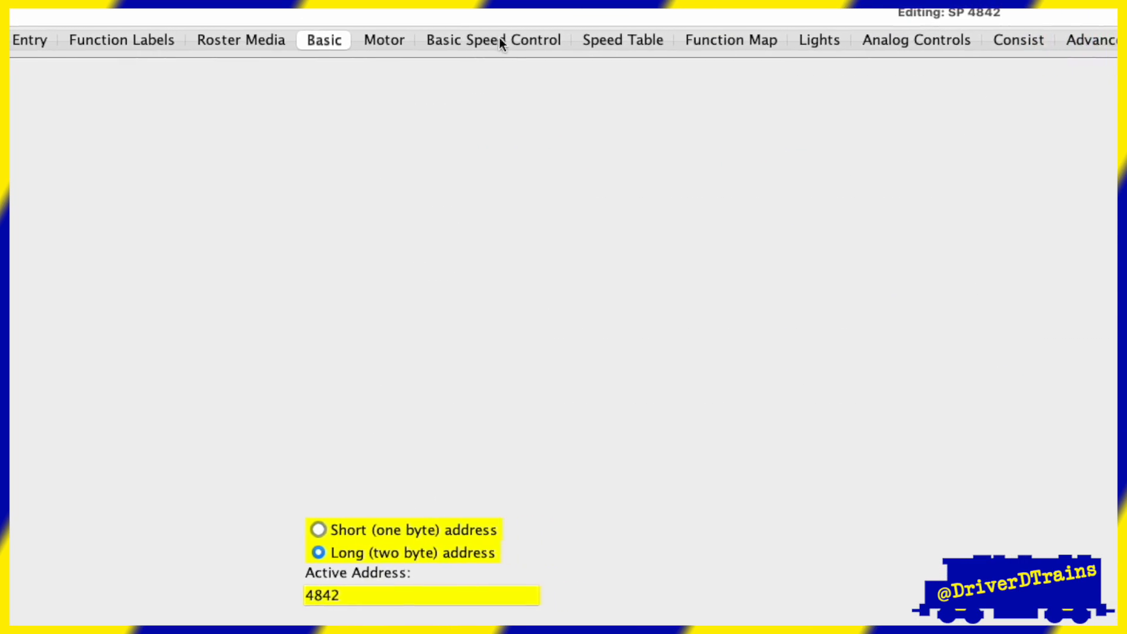
pyautogui.click(814, 40)
pyautogui.click(902, 40)
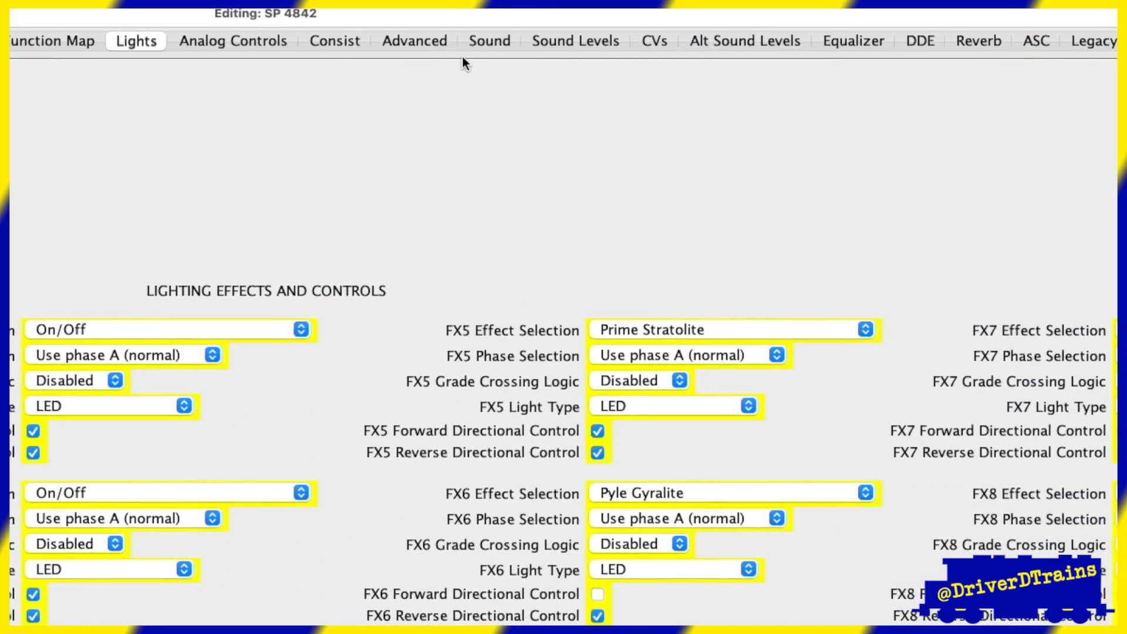
pyautogui.click(663, 40)
# - Review SP 4842's Motor, Speed Table, Lights and Sound settings sheets
pyautogui.click(523, 22)
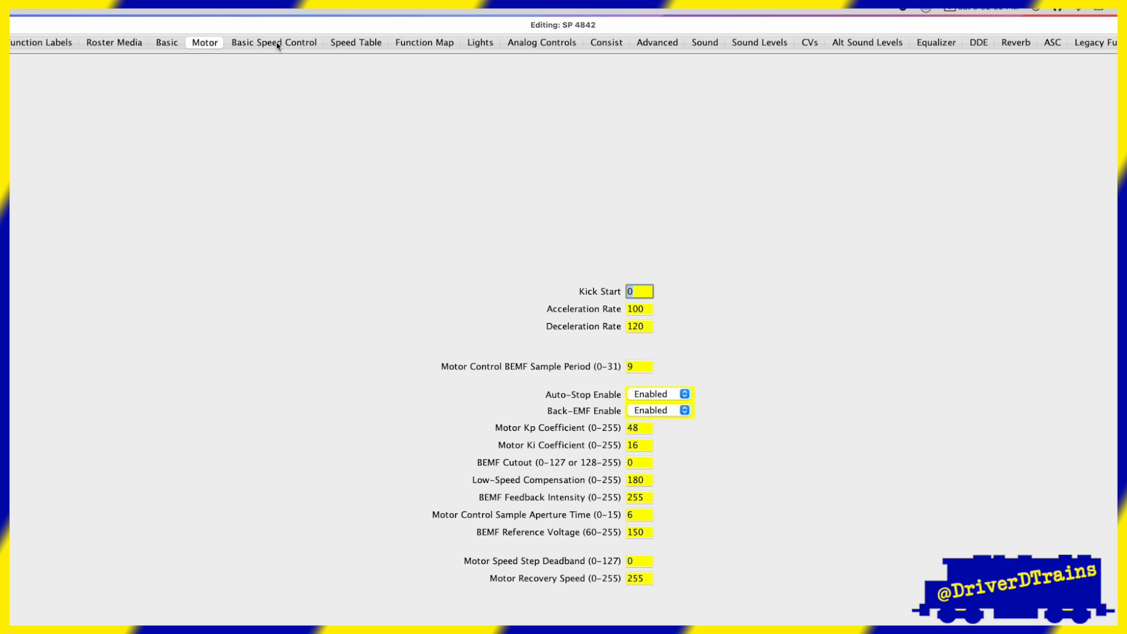
pyautogui.click(277, 46)
pyautogui.click(349, 47)
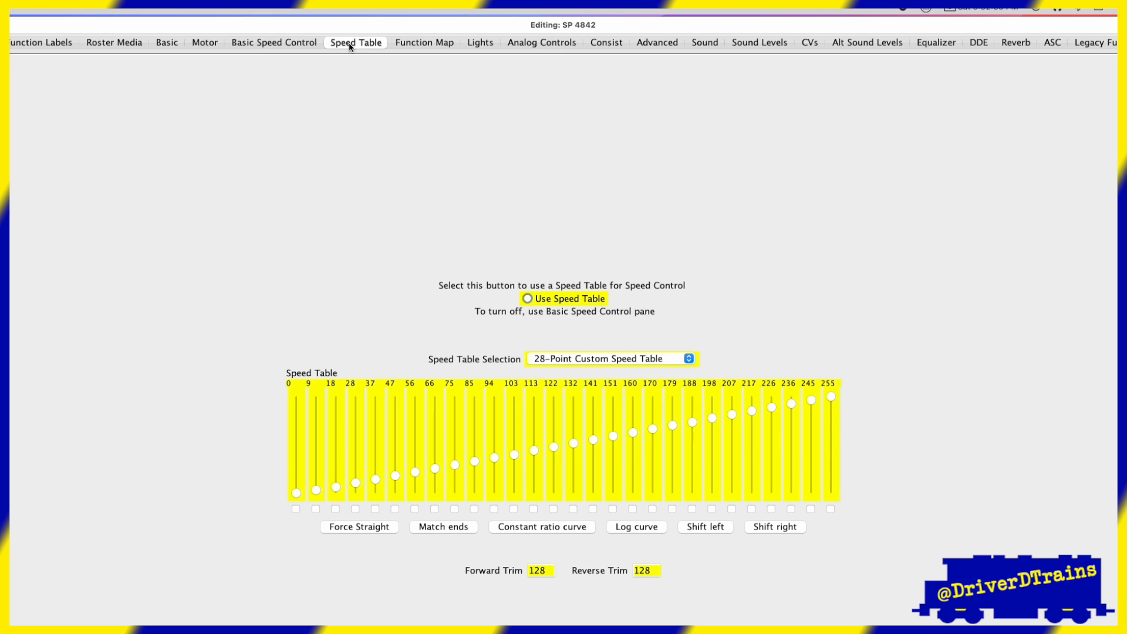
pyautogui.click(483, 44)
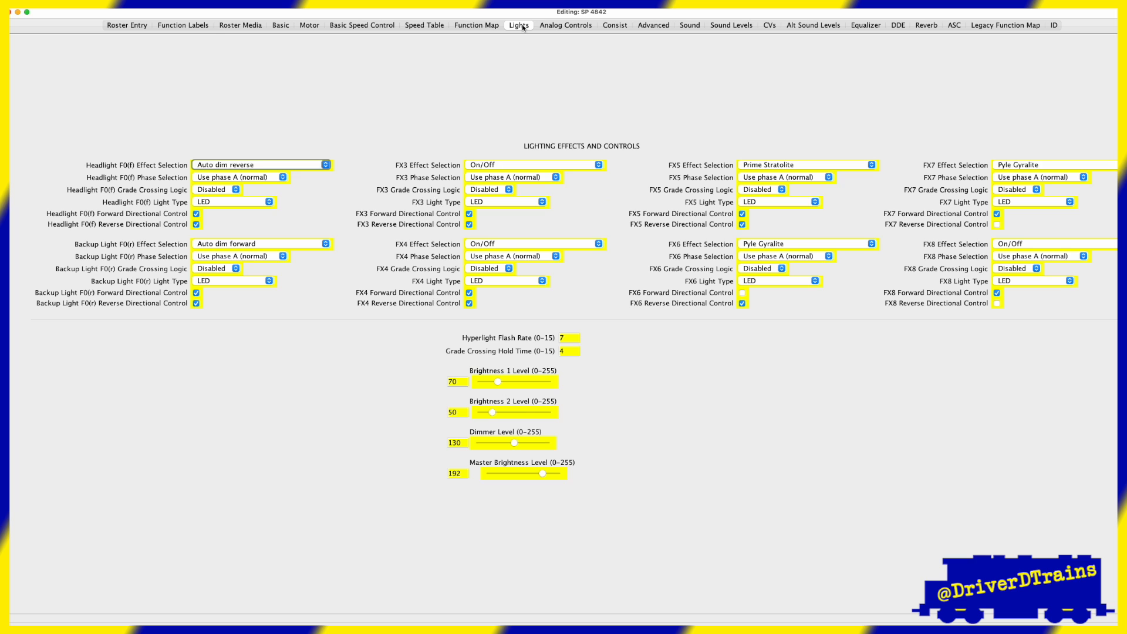
pyautogui.click(690, 26)
pyautogui.click(241, 25)
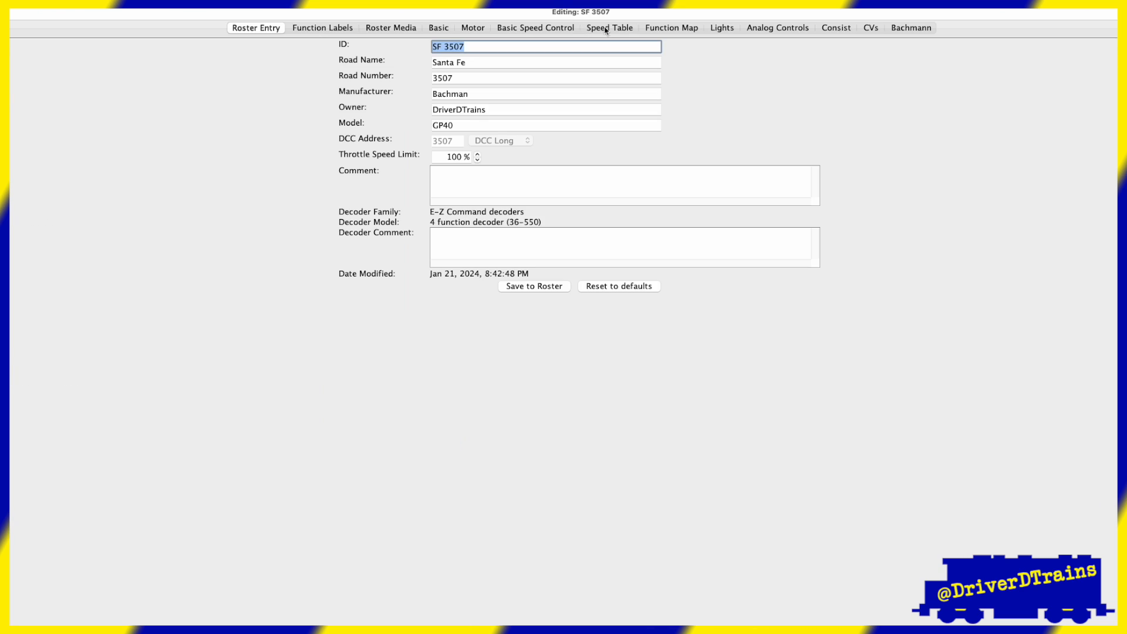
# - Review the SF 3507 entry's Function Map, Lights, Analog Controls and Bachmann sheets
pyautogui.click(664, 30)
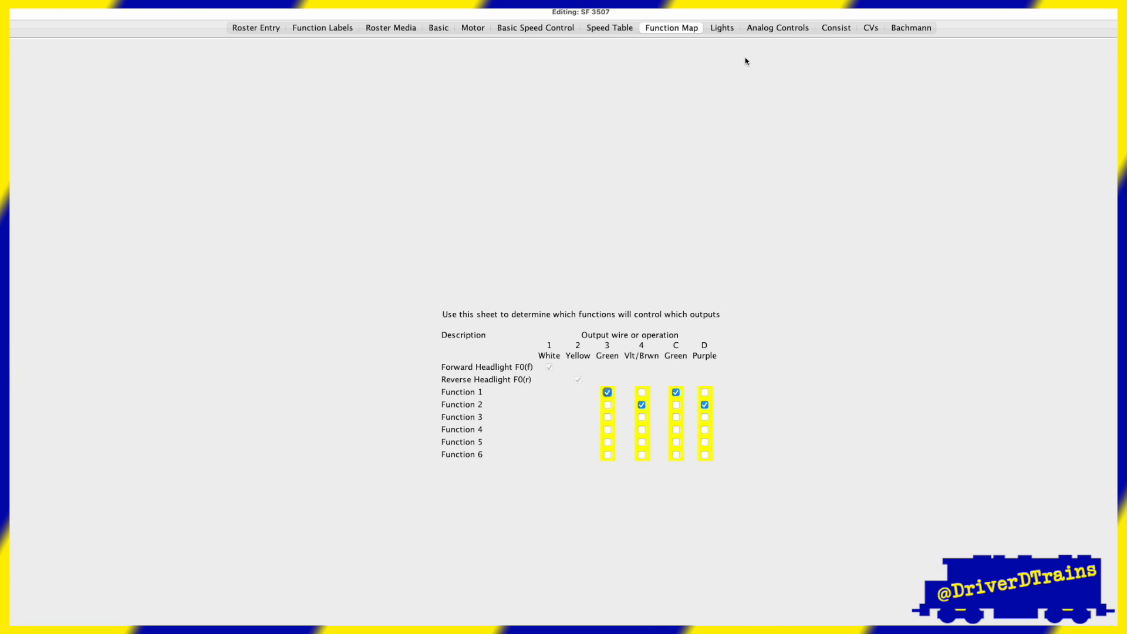
pyautogui.click(722, 29)
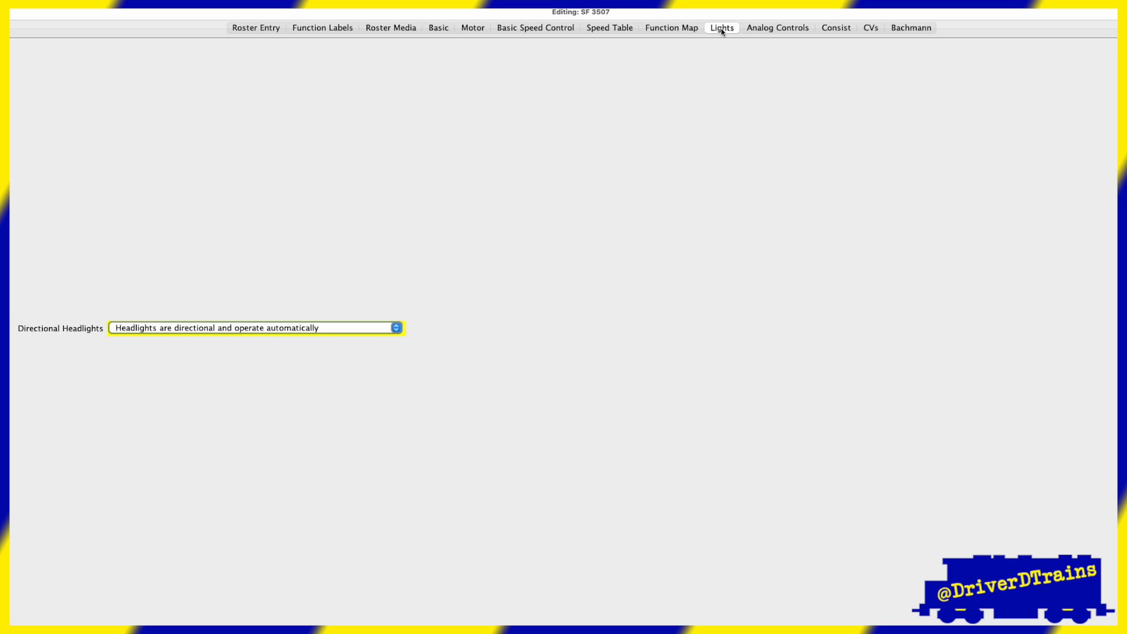
pyautogui.click(782, 30)
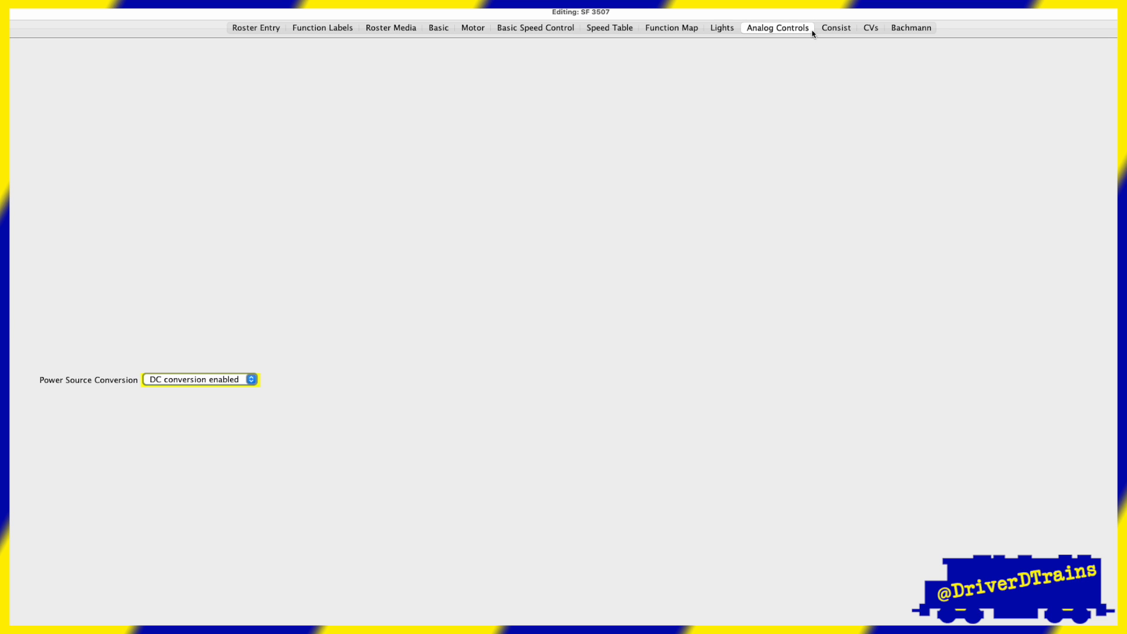
pyautogui.click(910, 30)
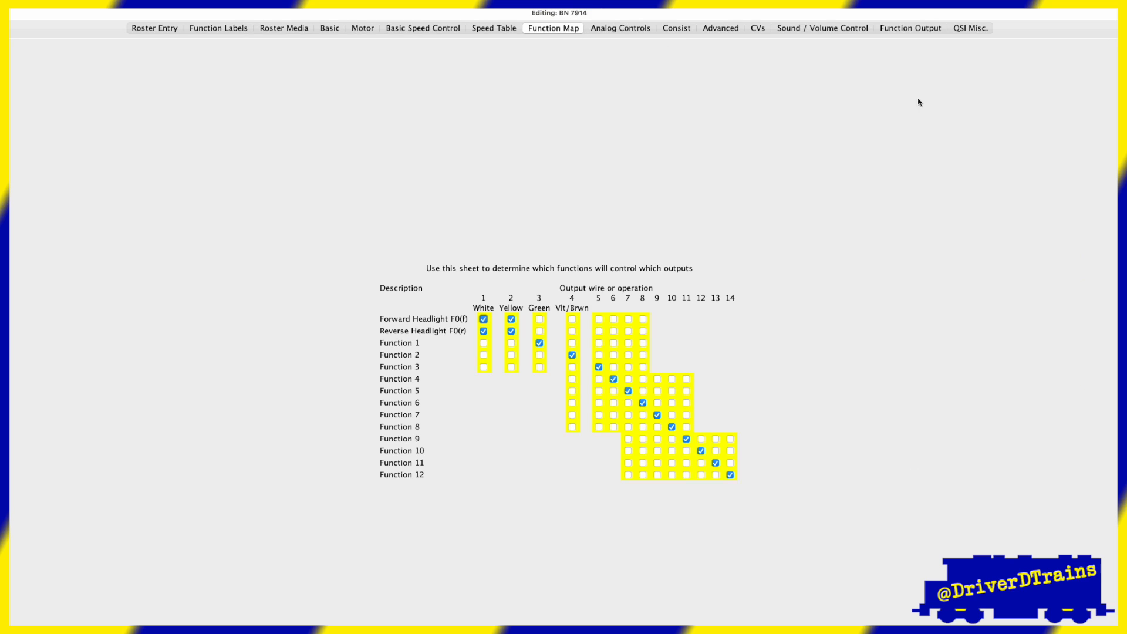
# - Review the BN 7914 entry's Sound / Volume Control, Function Output and QSI Misc. sheets
pyautogui.click(822, 28)
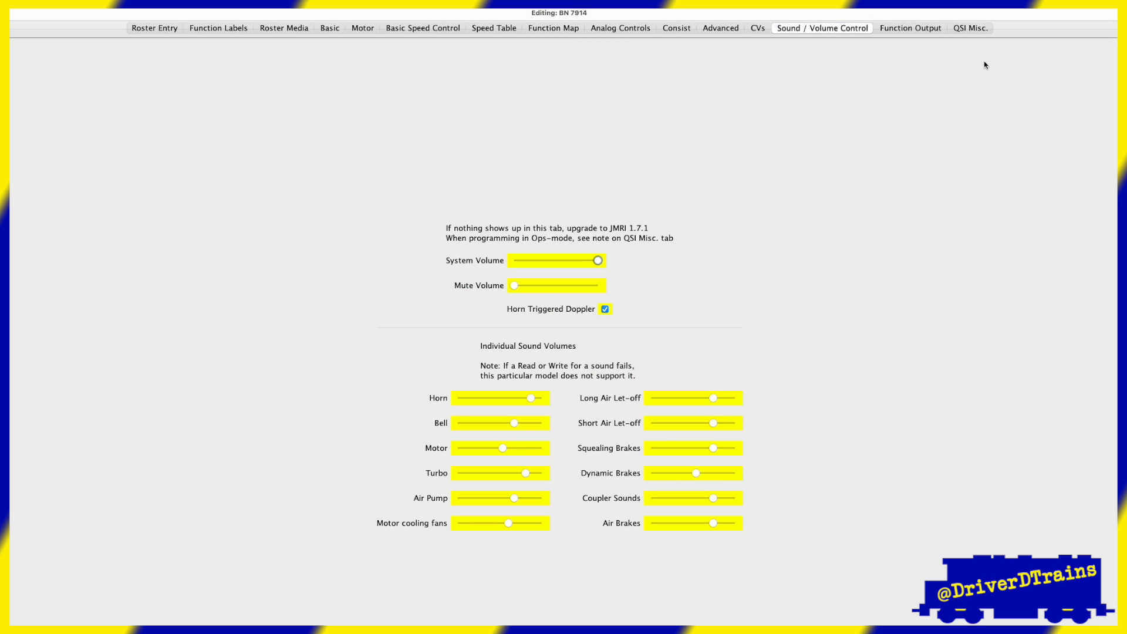
pyautogui.click(933, 30)
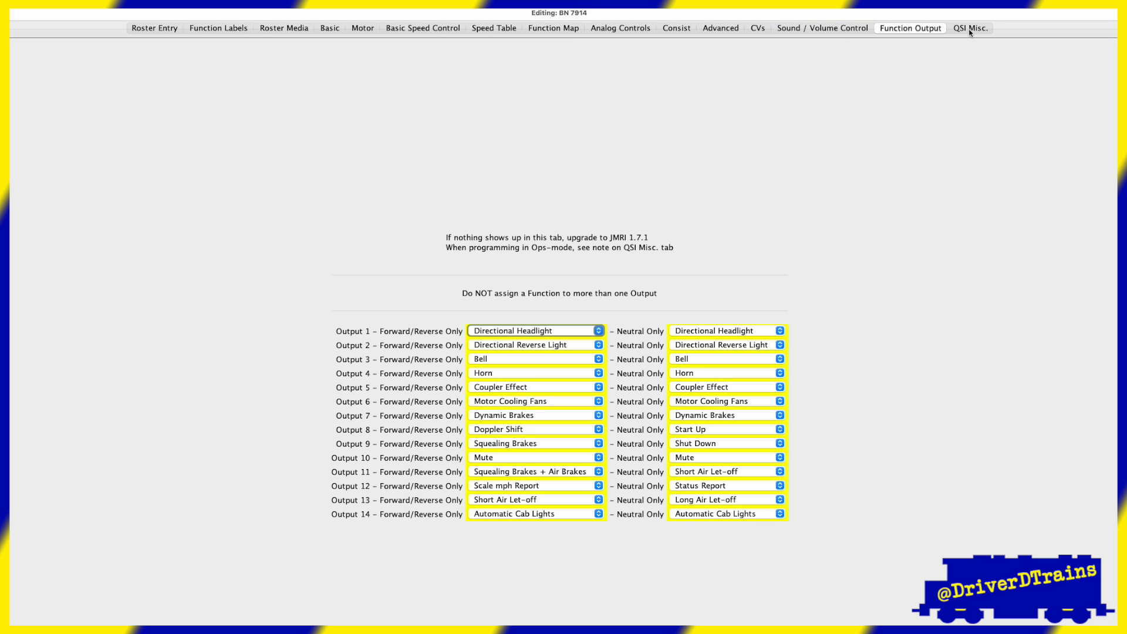
pyautogui.click(968, 29)
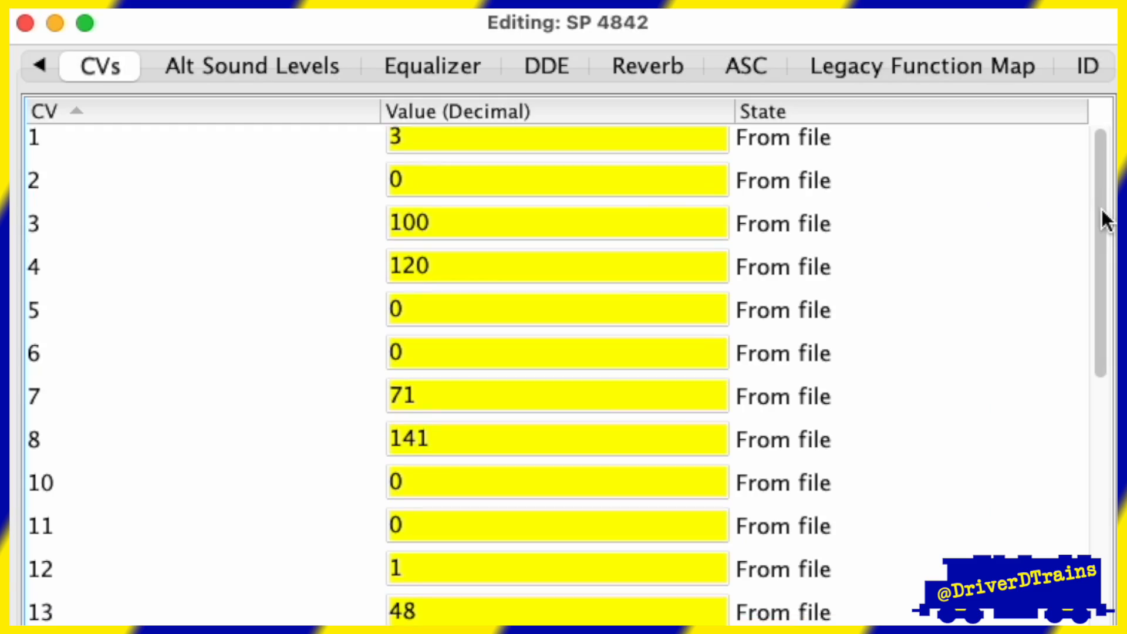
# - Scroll through SP 4842's CV value table
pyautogui.scroll(-4, 1102, 221)
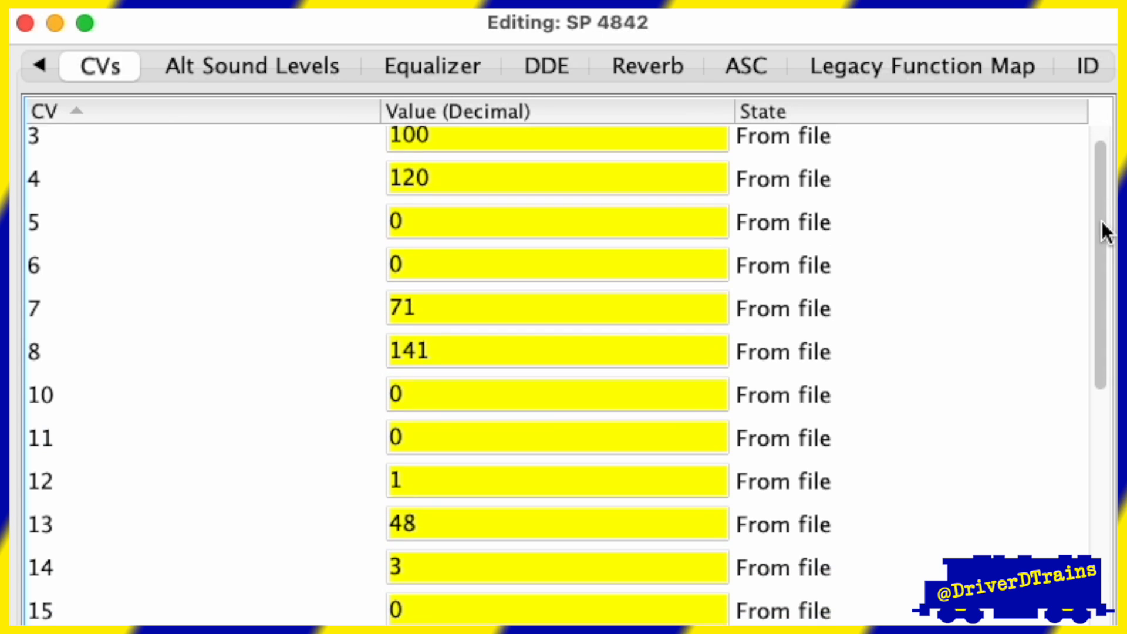
pyautogui.moveTo(1107, 241); pyautogui.dragTo(1099, 440)
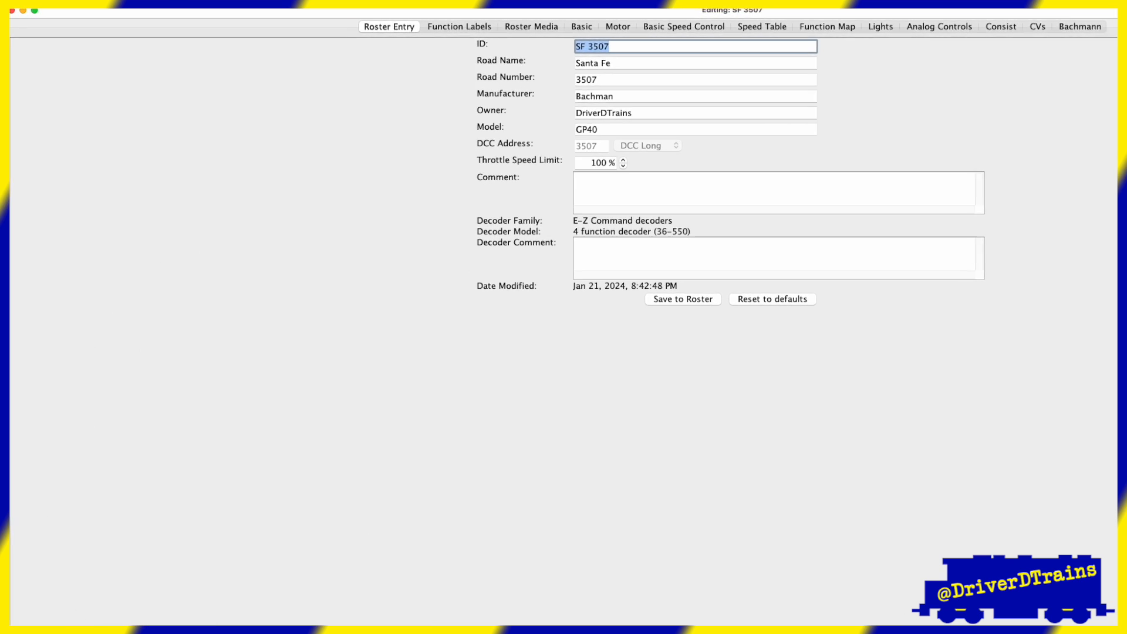
# - Import SF_3611_low_volume_copy.xml as a new roster entry with the ID SF 3611 Low Volume
pyautogui.click(108, 5)
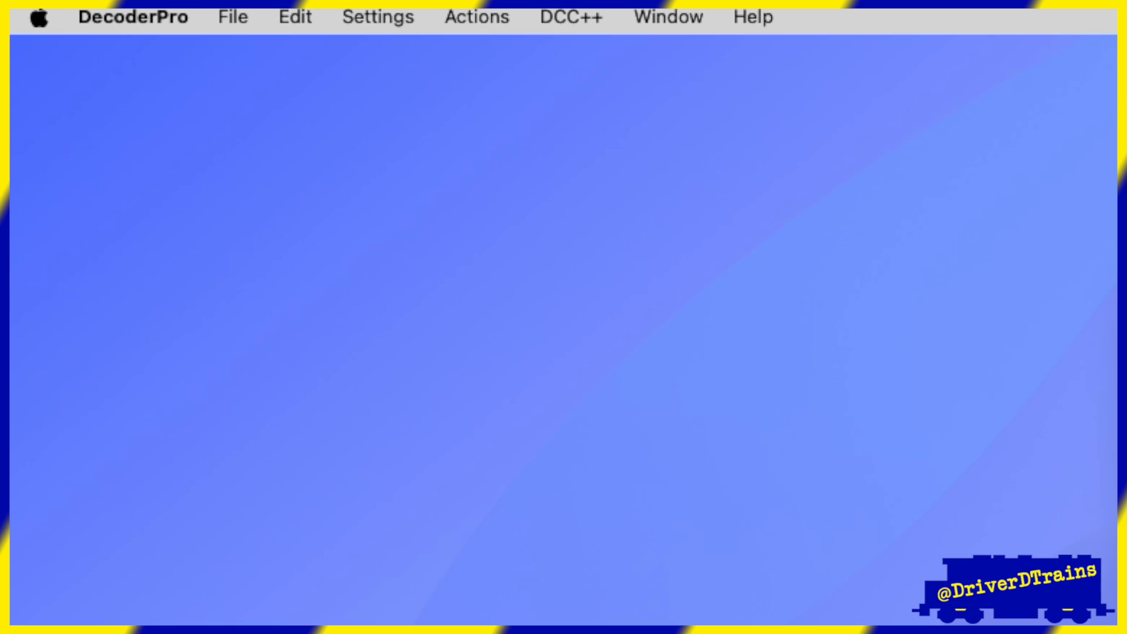
pyautogui.click(233, 17)
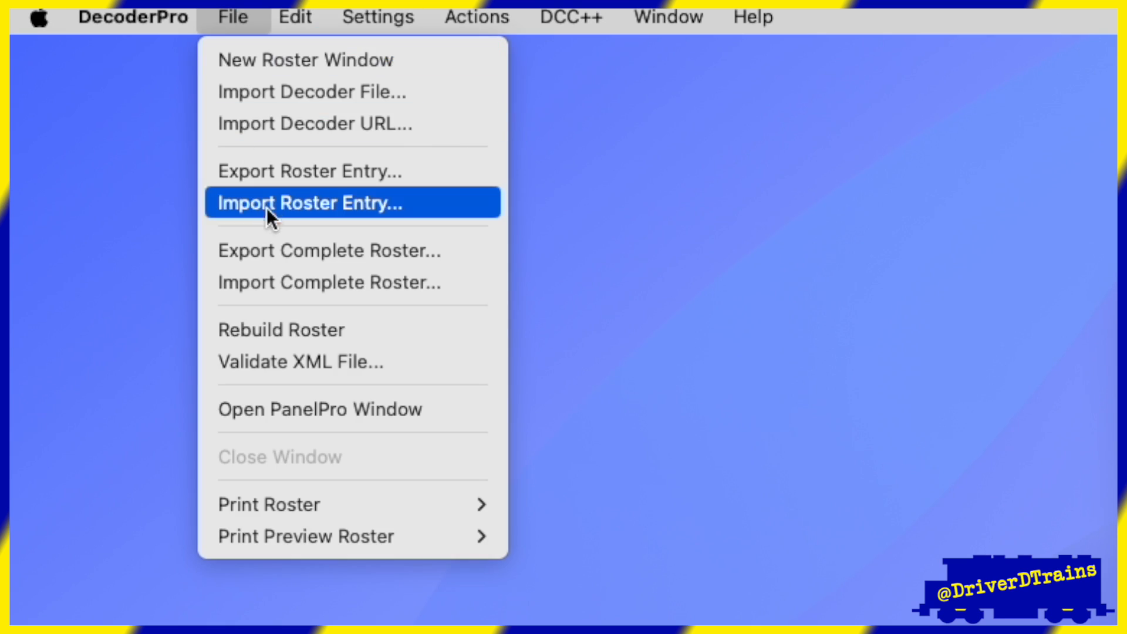
pyautogui.click(270, 205)
pyautogui.click(401, 410)
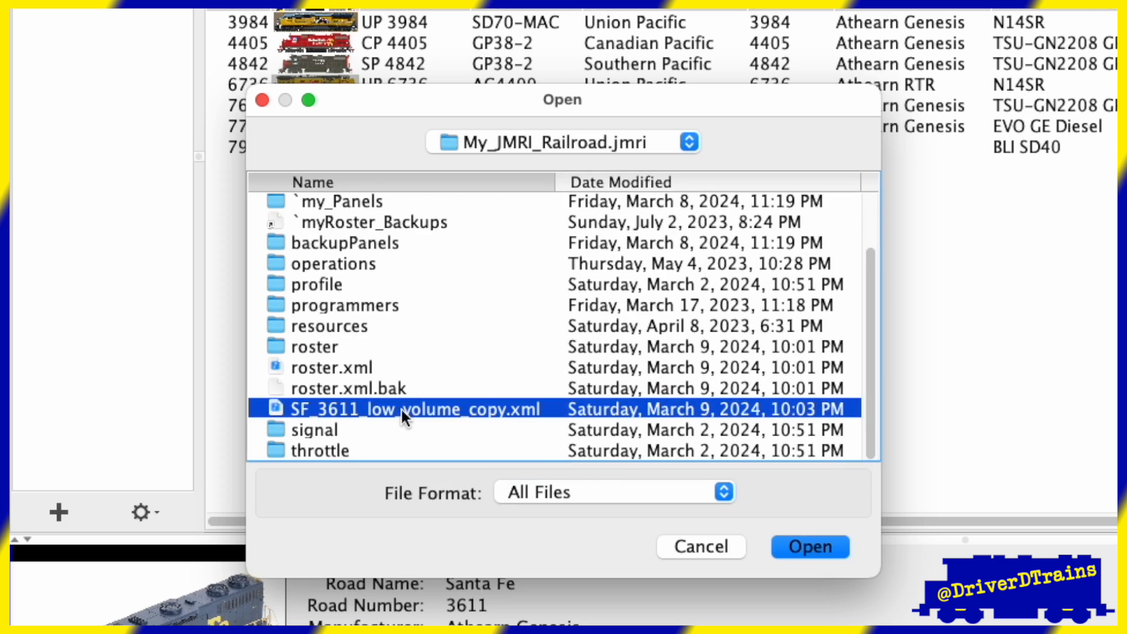
pyautogui.click(809, 552)
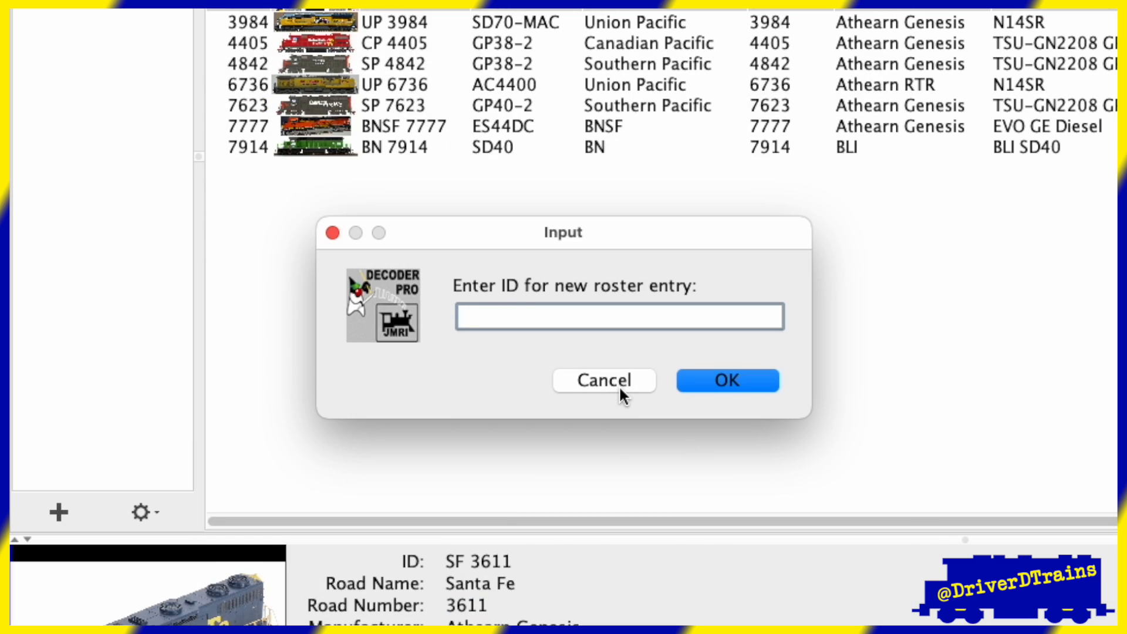
pyautogui.write('SF 3611 Low Volu')
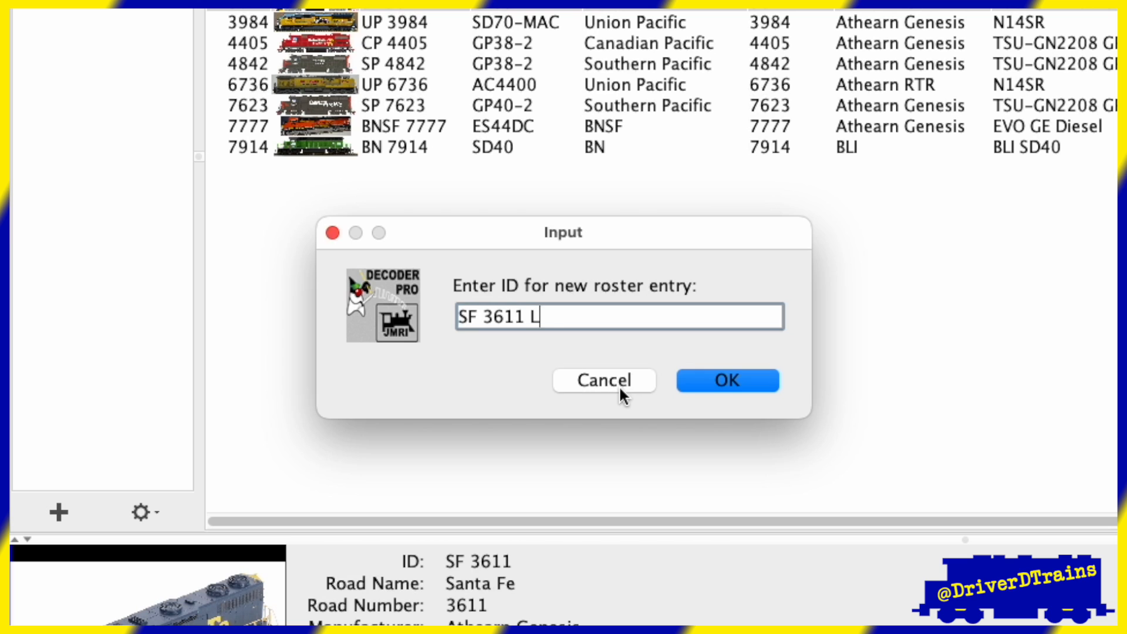
pyautogui.write('me')
pyautogui.press('Return')
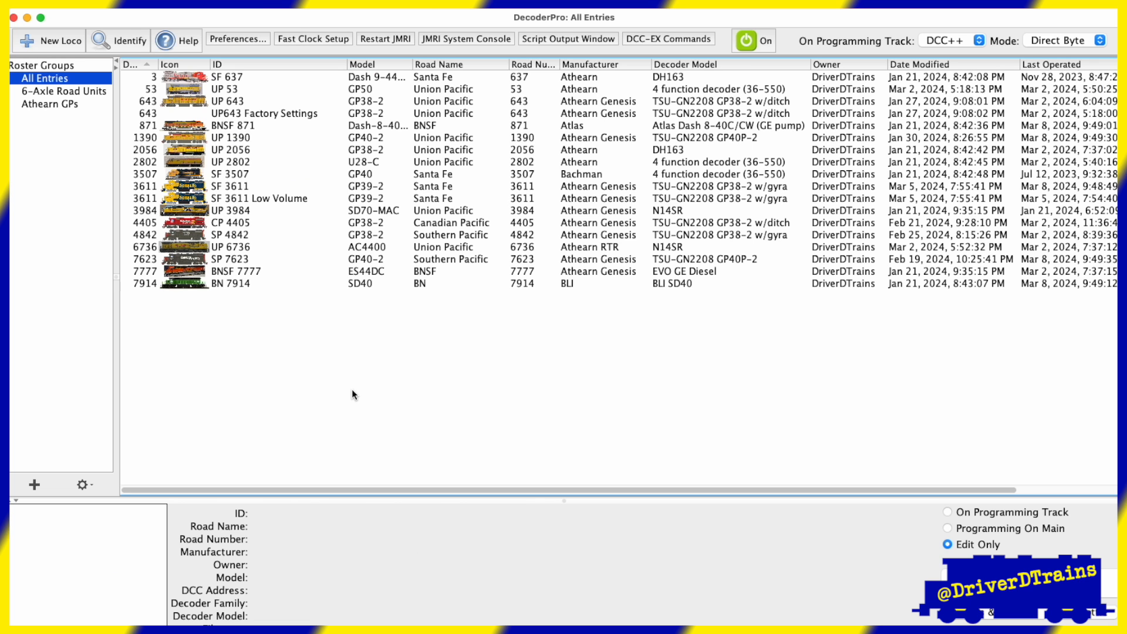
# - Duplicate the SF 3507 roster entry under the new ID SF 3507 for Club Layout
pyautogui.click(306, 175)
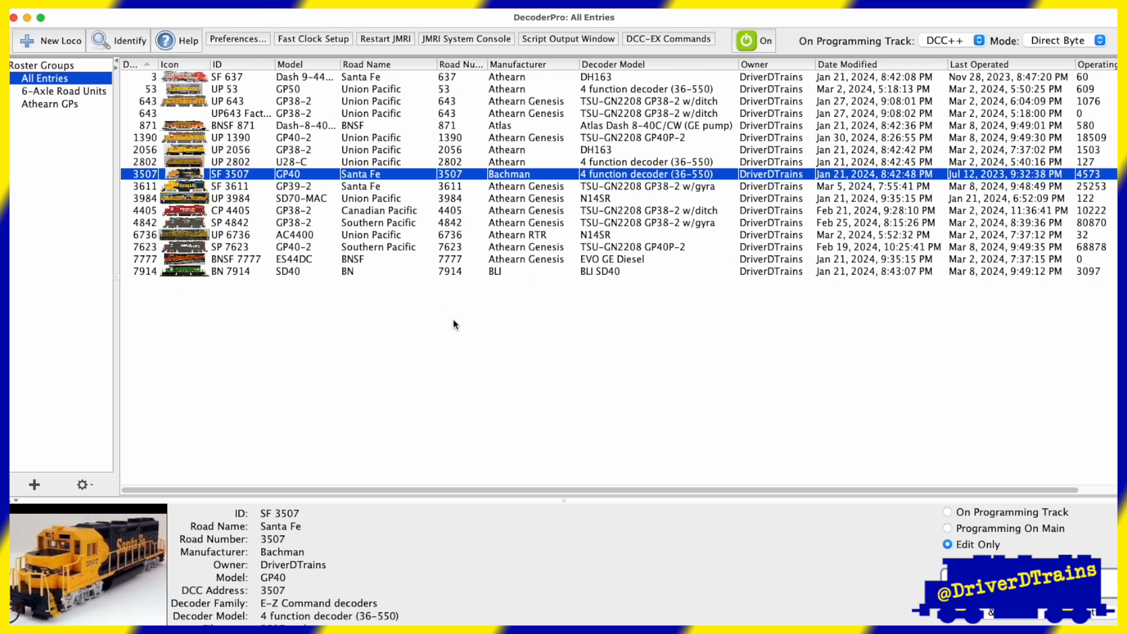
pyautogui.rightClick(302, 178)
pyautogui.click(332, 299)
pyautogui.write('SF 3507 for ')
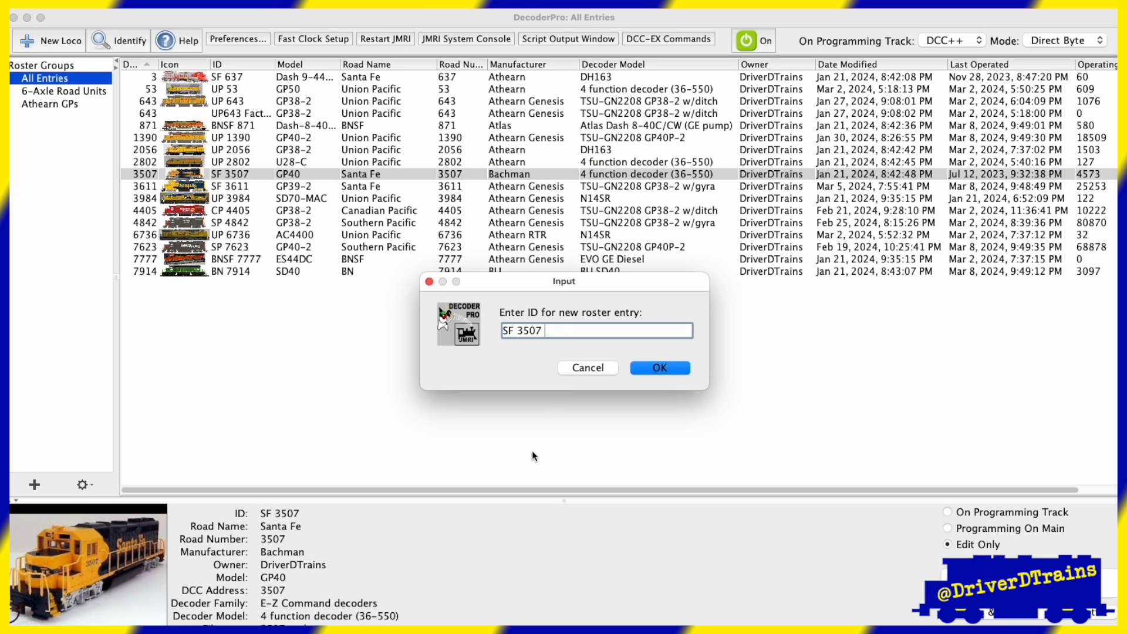
pyautogui.write('Club Layout')
pyautogui.click(653, 371)
pyautogui.click(243, 188)
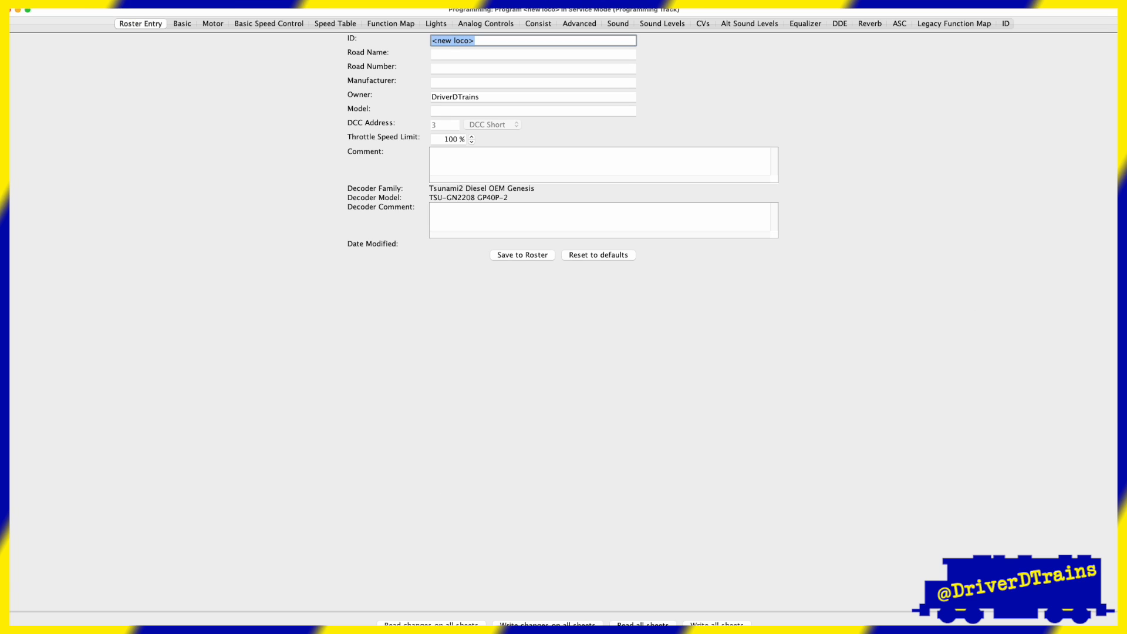
pyautogui.click(391, 24)
pyautogui.click(628, 604)
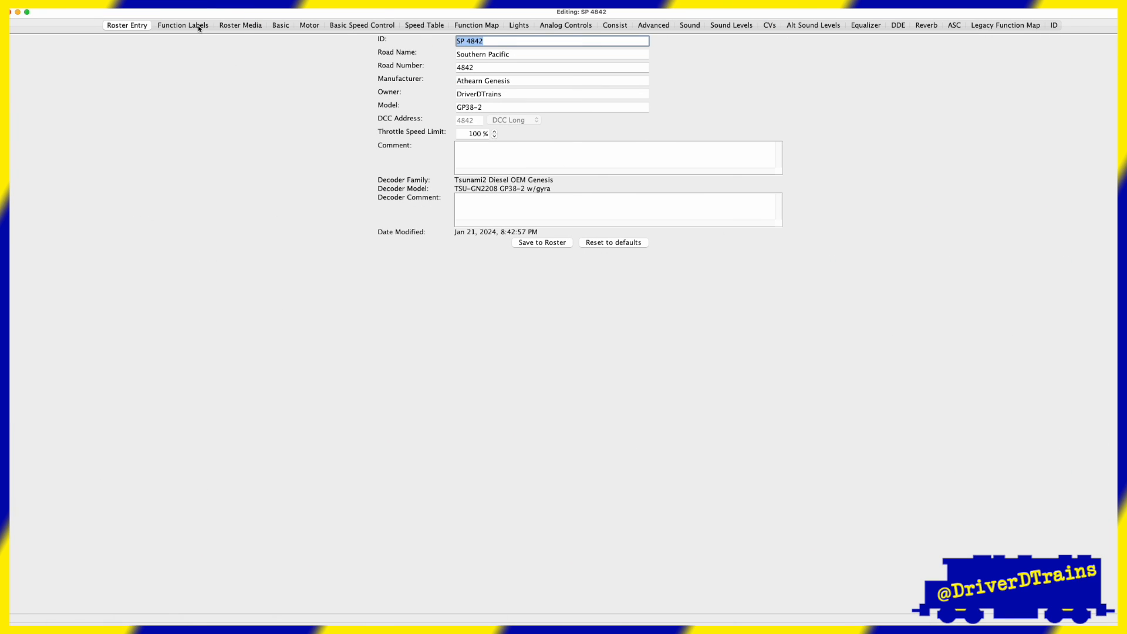
# - Browse SP 4842's Function Labels, Roster Media, Function Map, Lights and Sound programming sheets
pyautogui.click(203, 27)
pyautogui.click(238, 27)
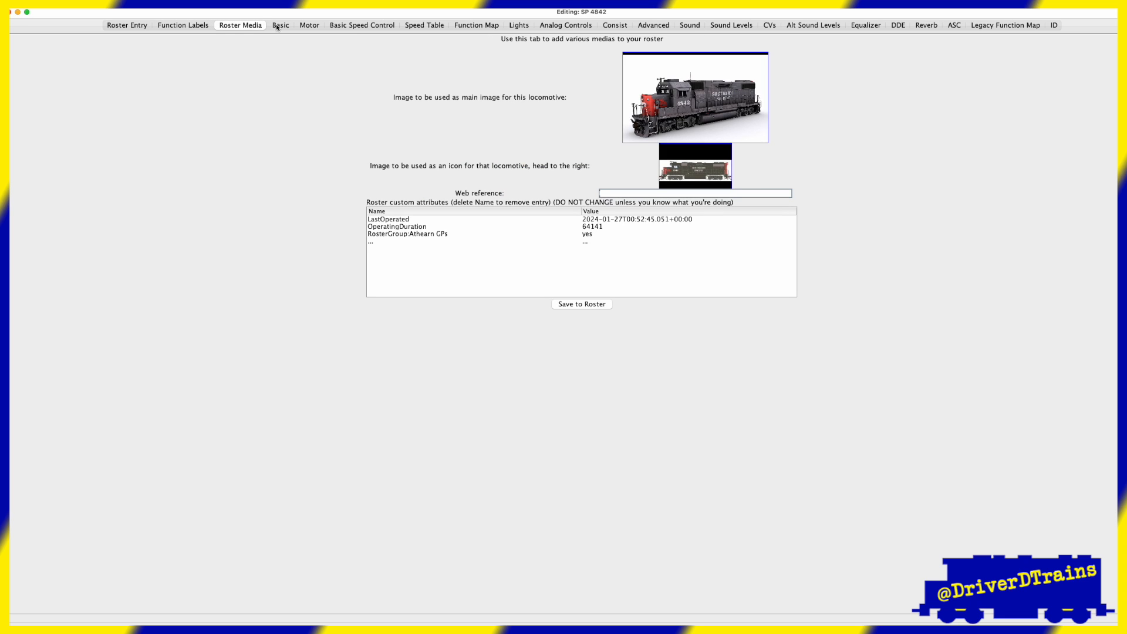
pyautogui.click(284, 26)
pyautogui.click(473, 27)
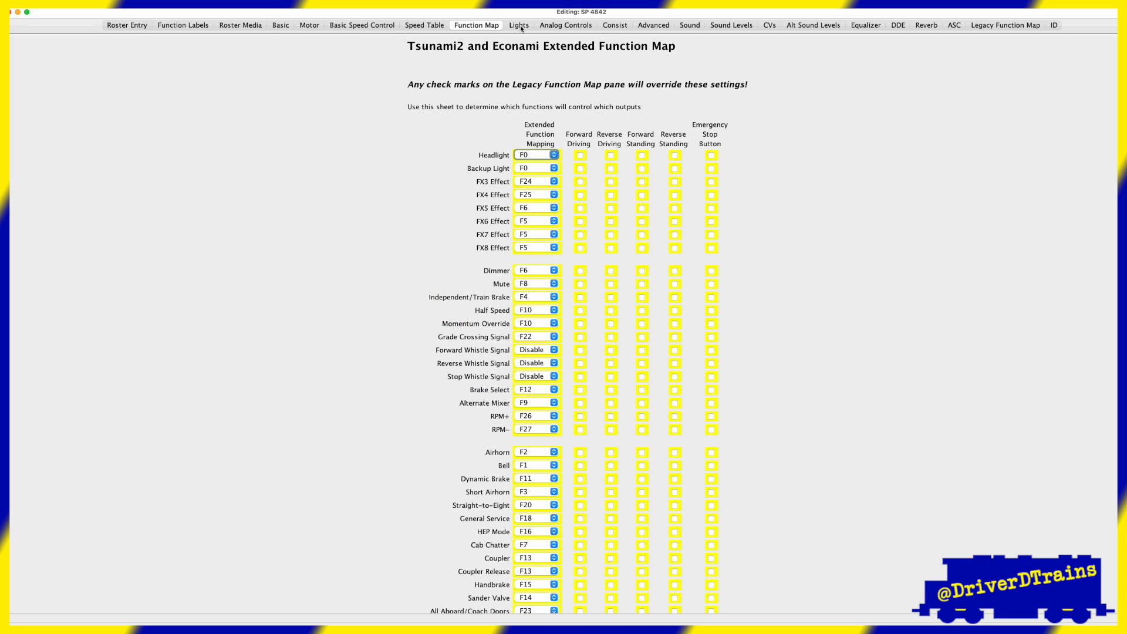
pyautogui.click(520, 26)
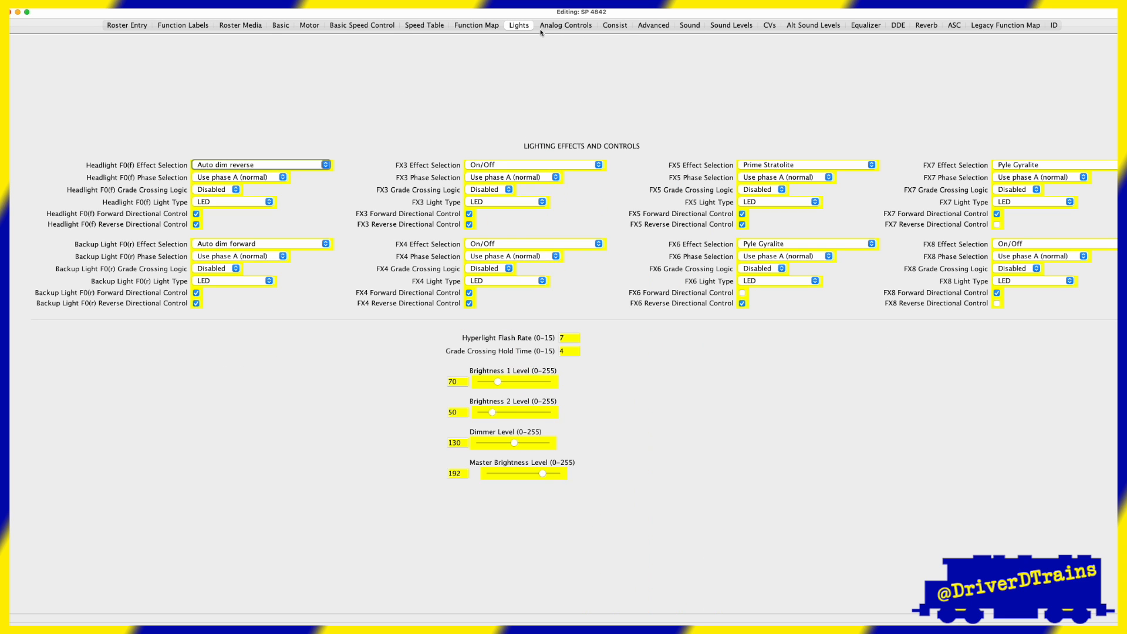
pyautogui.click(691, 26)
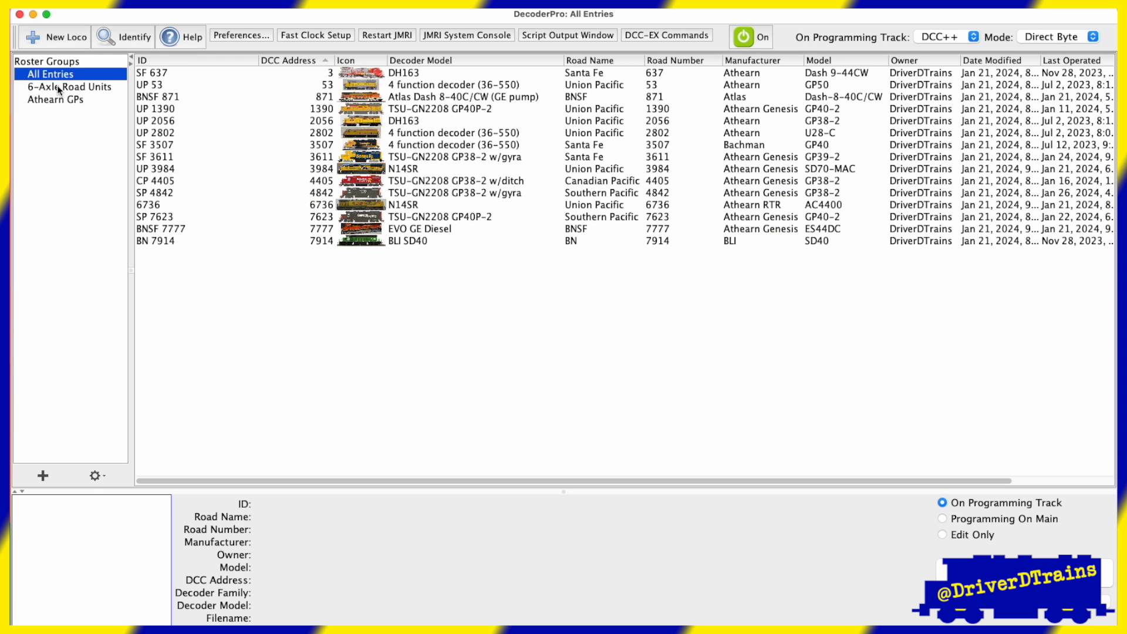
# - Show the roster filtered by the 6-Axle Road Units group and then by the Athearn GPs group
pyautogui.click(58, 85)
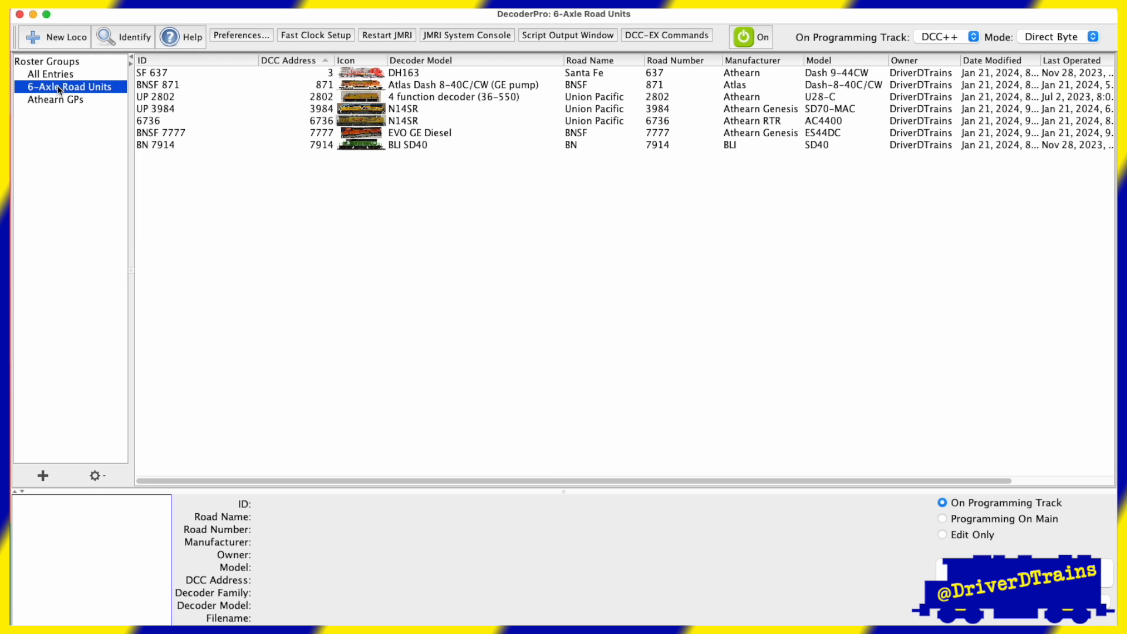
pyautogui.click(63, 100)
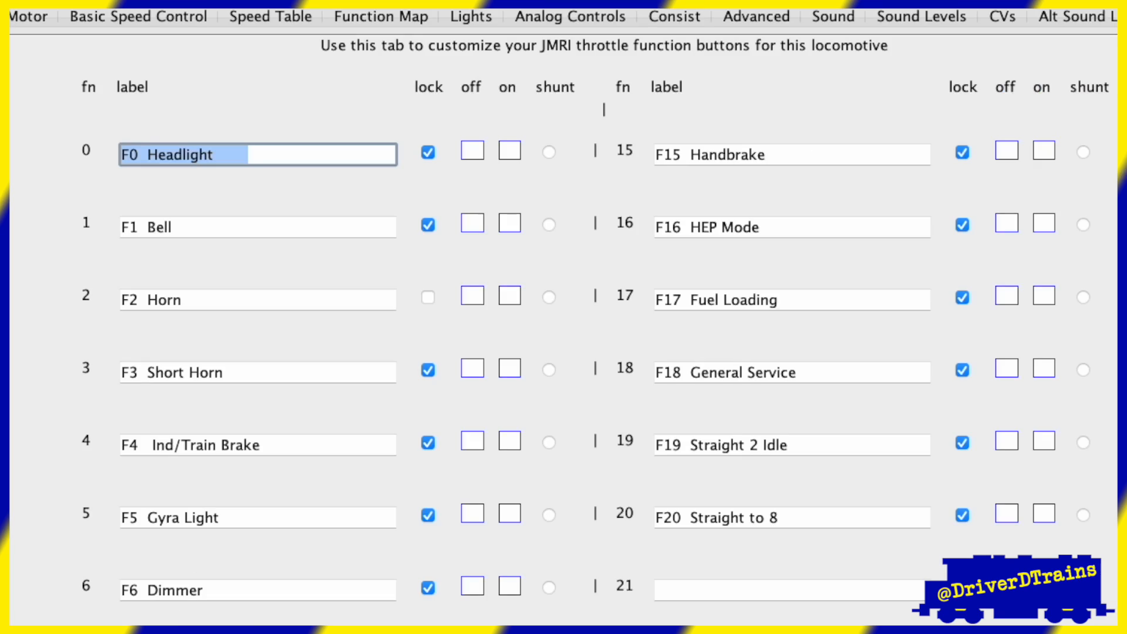